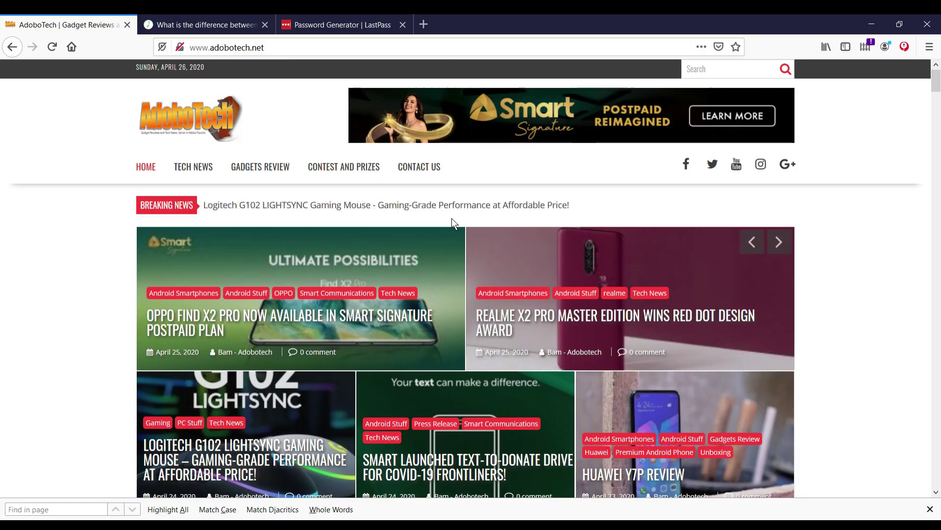
key("ctrl+t")
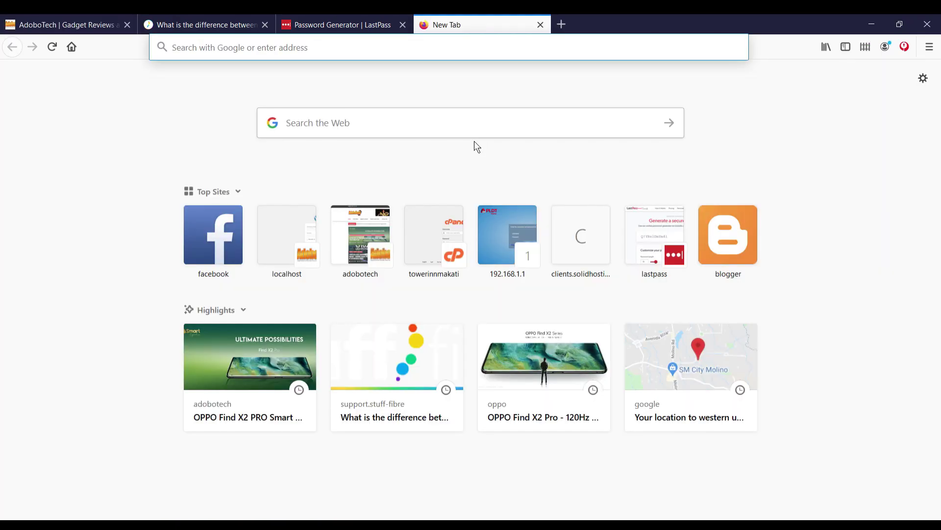
type("http:")
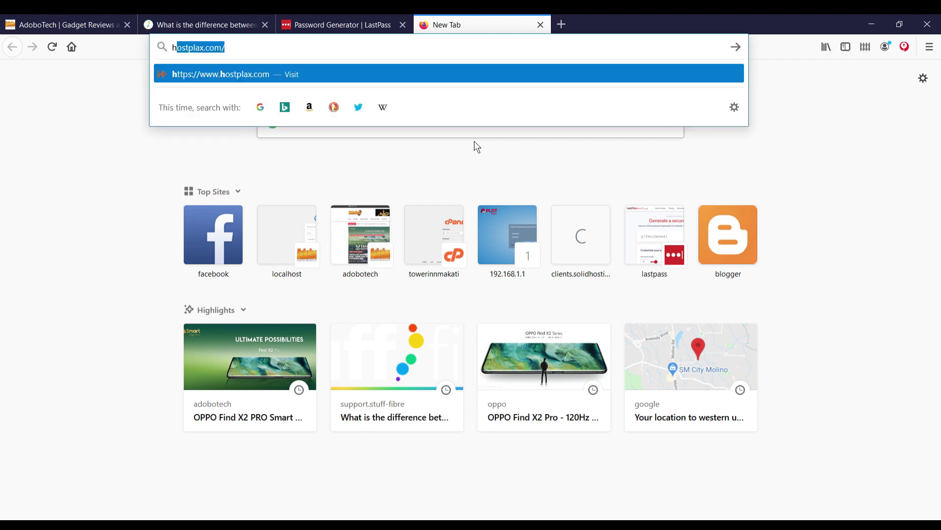
type("//192.168.1.1/")
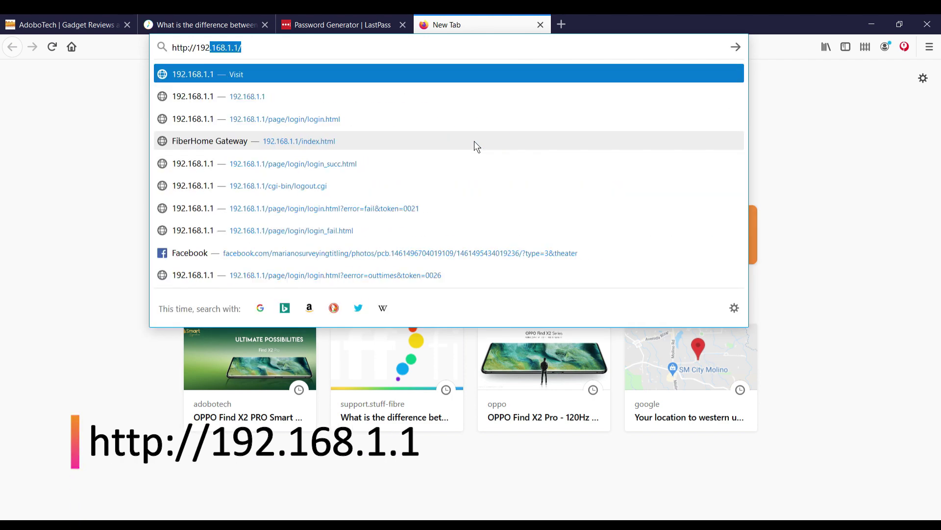
key("Right")
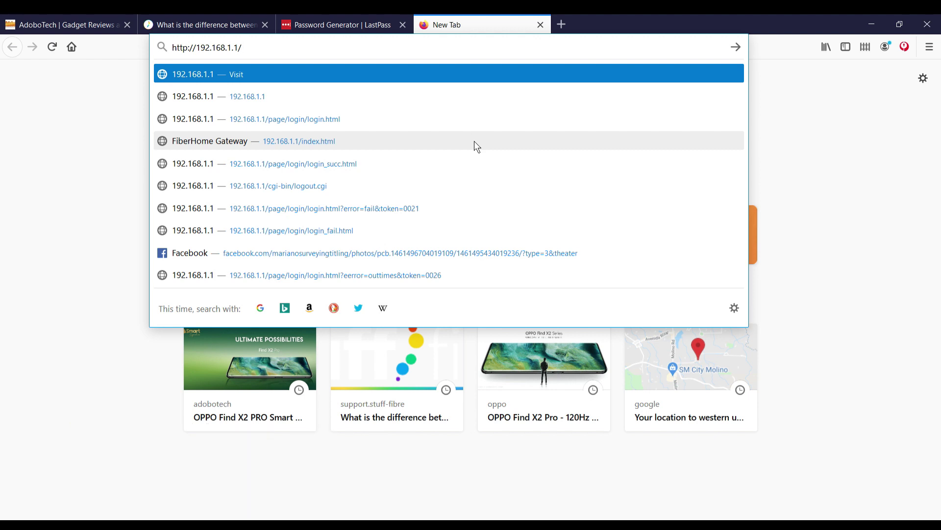
key("Return")
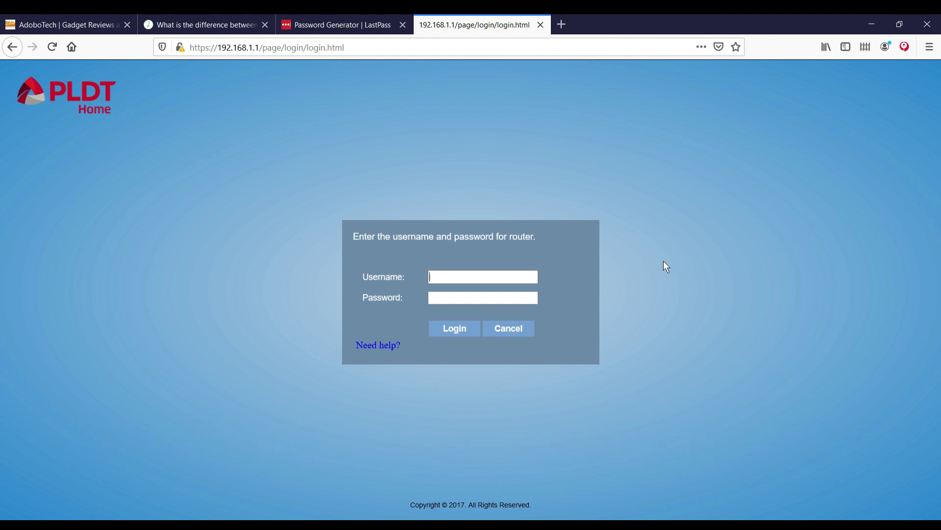
Step: Log in to the router with the username admin and the account password
type("admin")
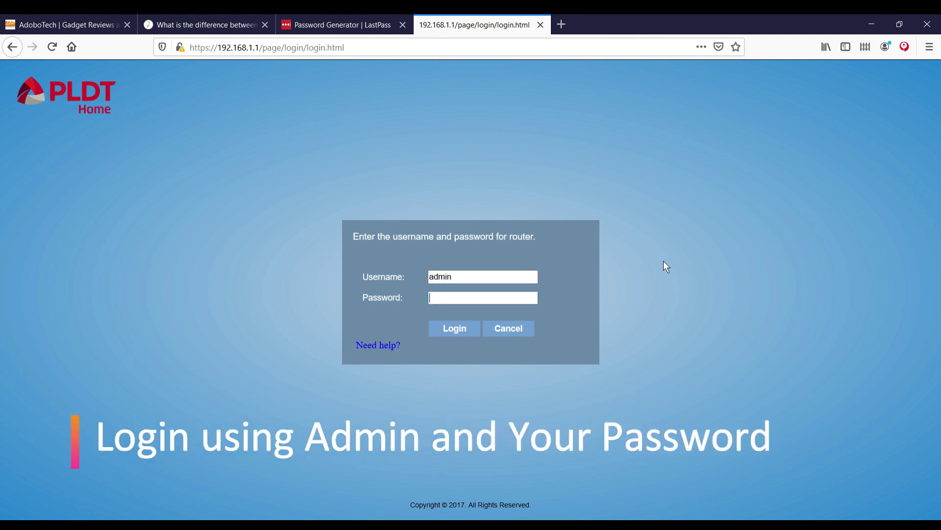
key("ctrl+v")
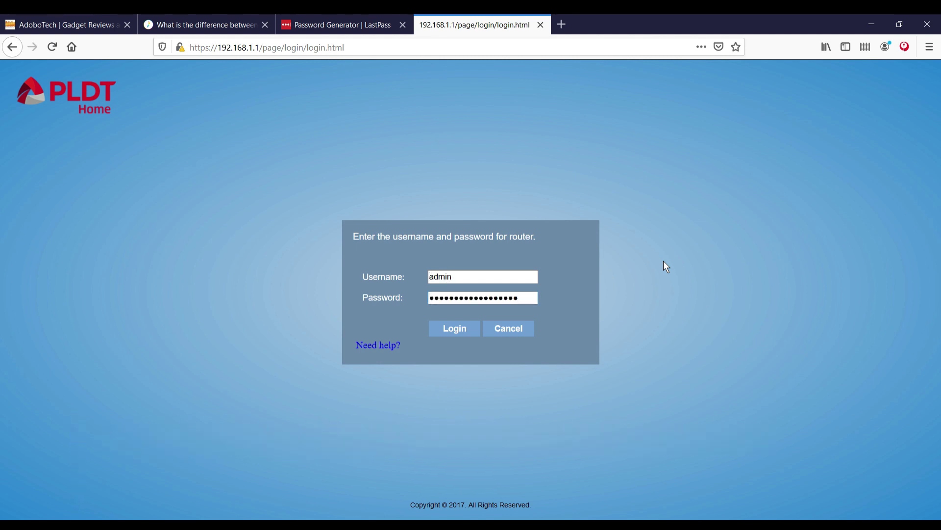
left_click(456, 332)
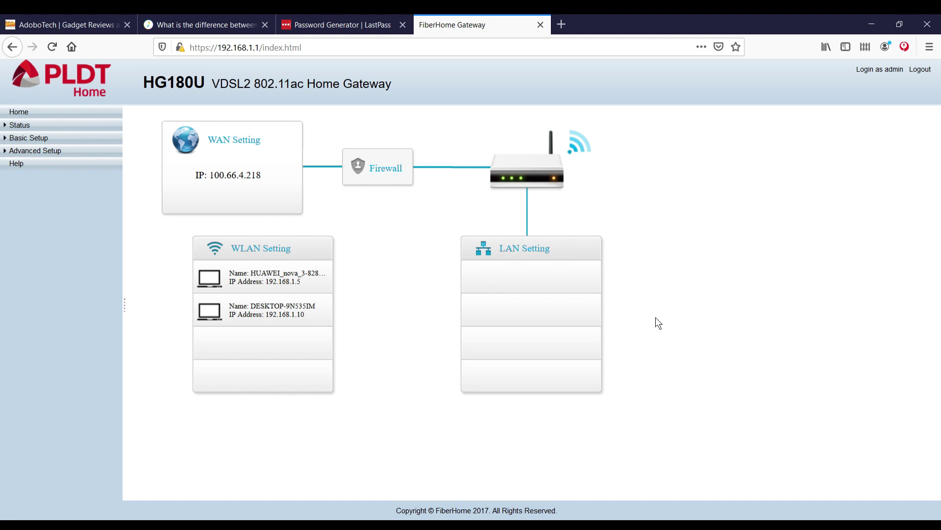
Step: Expand the router's WLAN options under Basic Setup and consult the open article on the difference between 2.4 GHz and 5 GHz
left_click(17, 141)
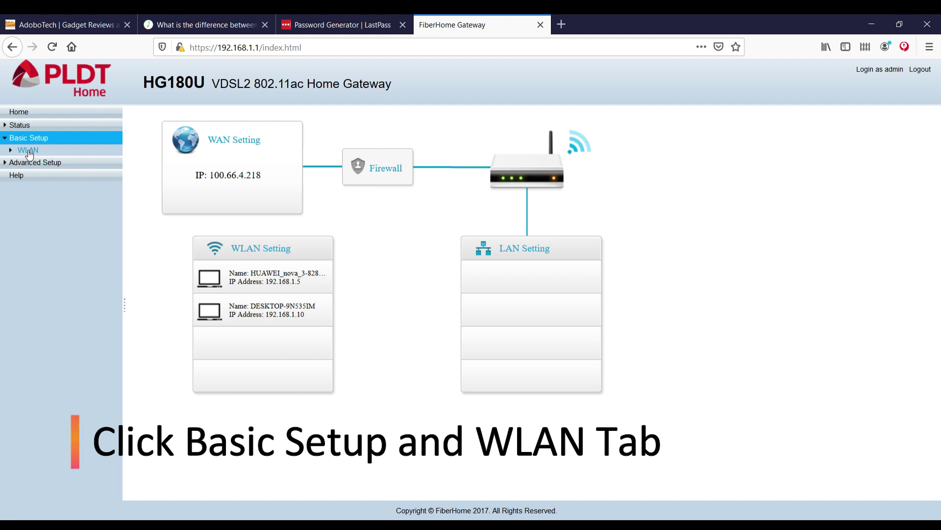
left_click(29, 153)
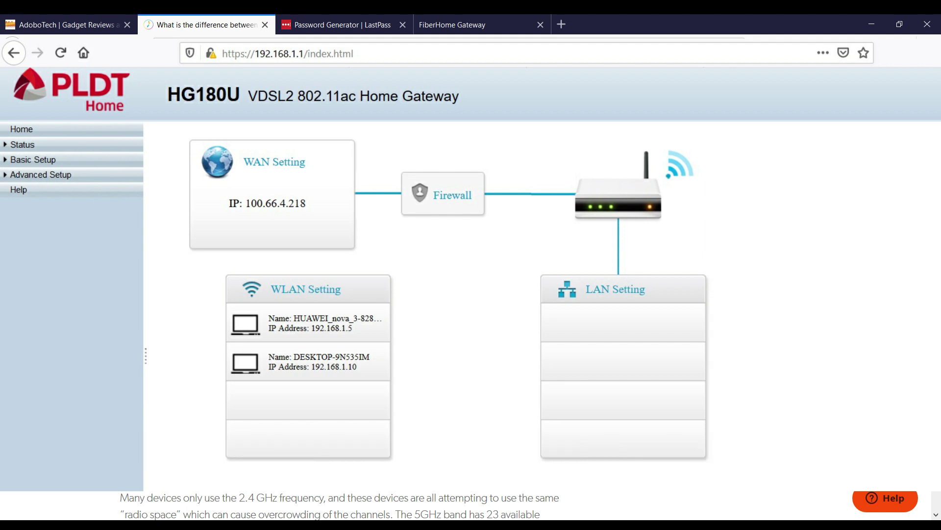
left_click(456, 27)
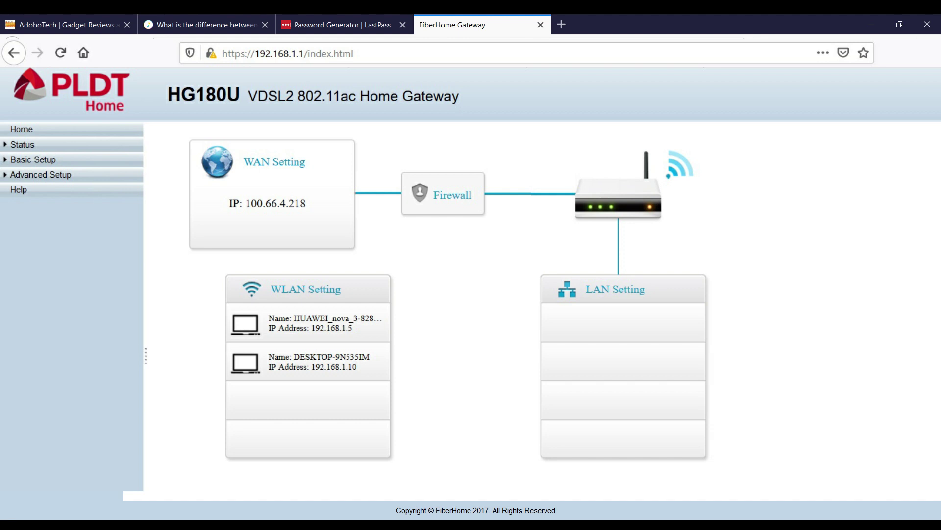
left_click(196, 25)
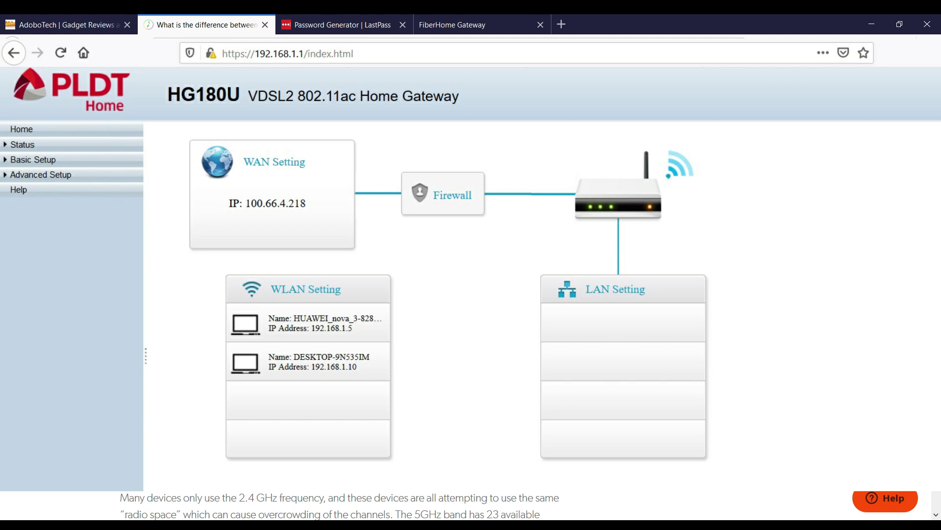
left_click(489, 24)
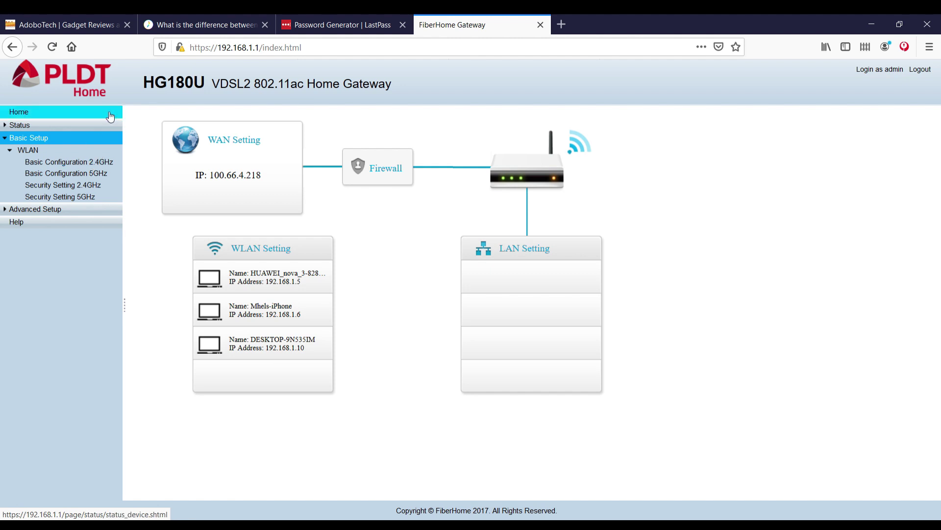
Step: Review the 2.4GHz WLAN basic configuration: the WLAN and SSID enabling options, Hide SSID and the SSID name
left_click(90, 165)
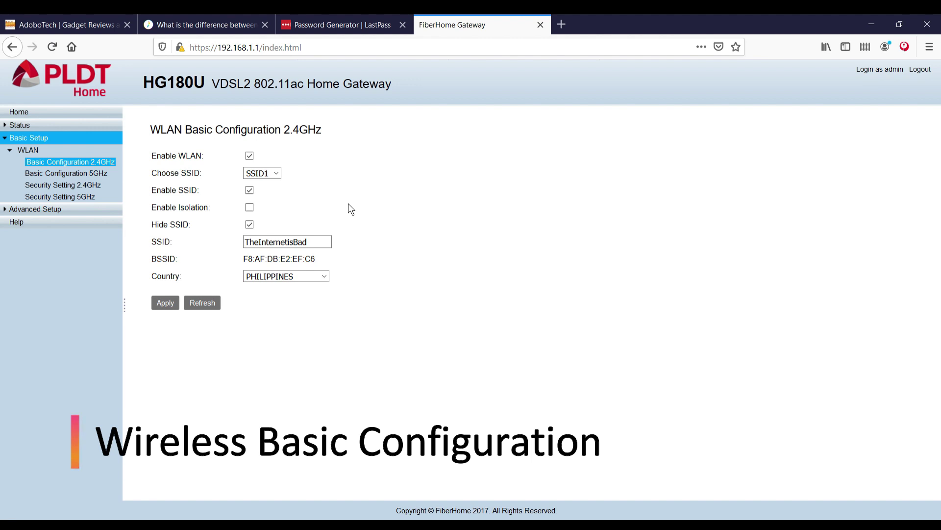
left_click_drag(161, 156, 223, 162)
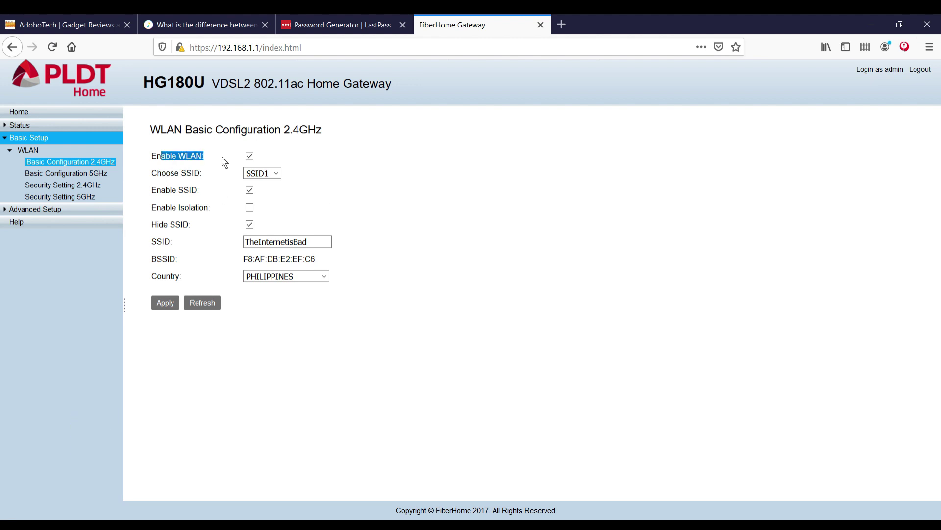
left_click(196, 164)
left_click_drag(173, 179, 204, 179)
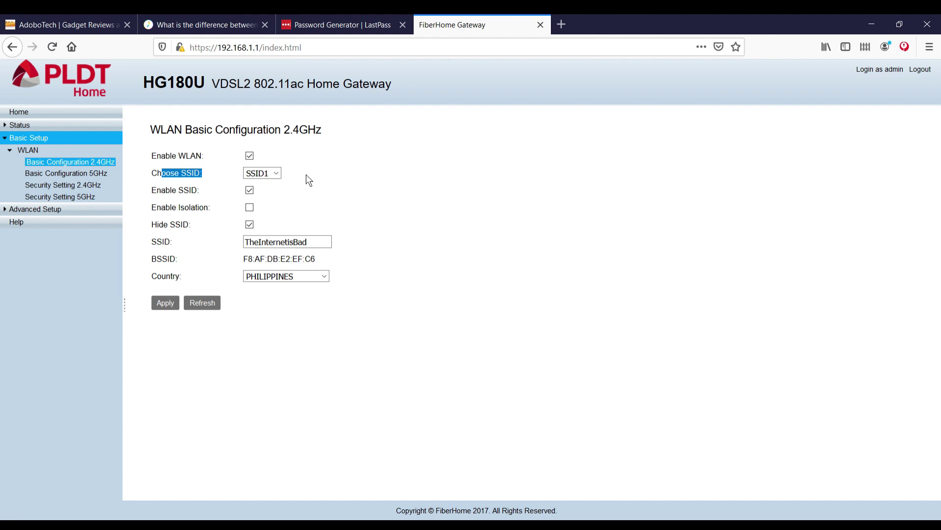
left_click_drag(171, 190, 214, 193)
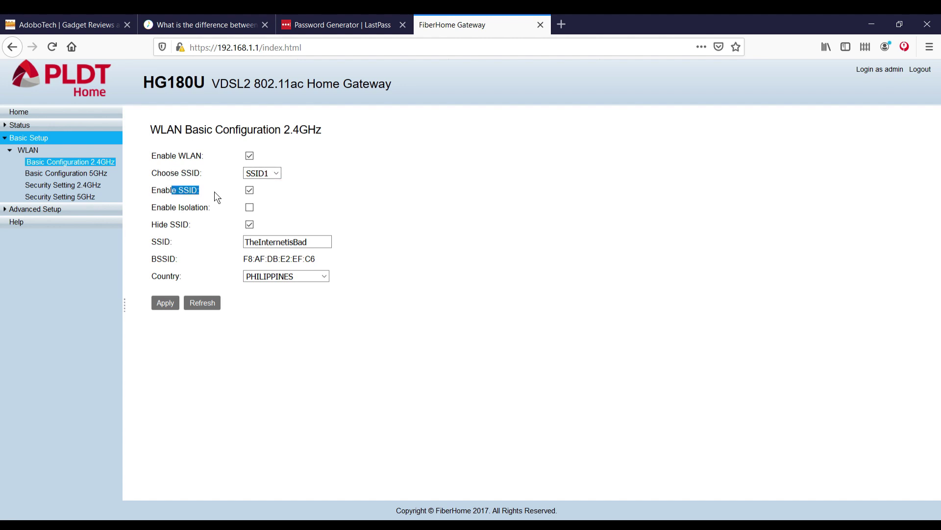
left_click(214, 191)
left_click_drag(152, 227, 199, 231)
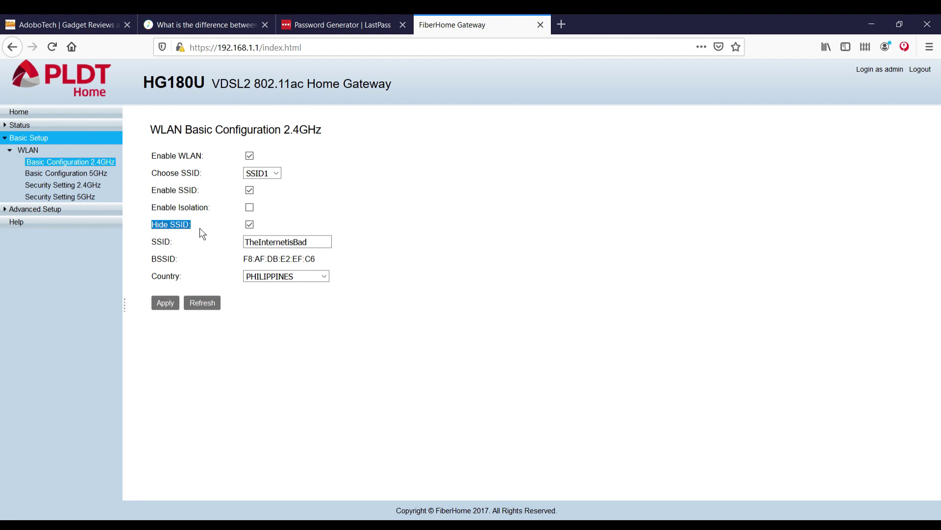
left_click(269, 226)
left_click_drag(252, 248, 334, 245)
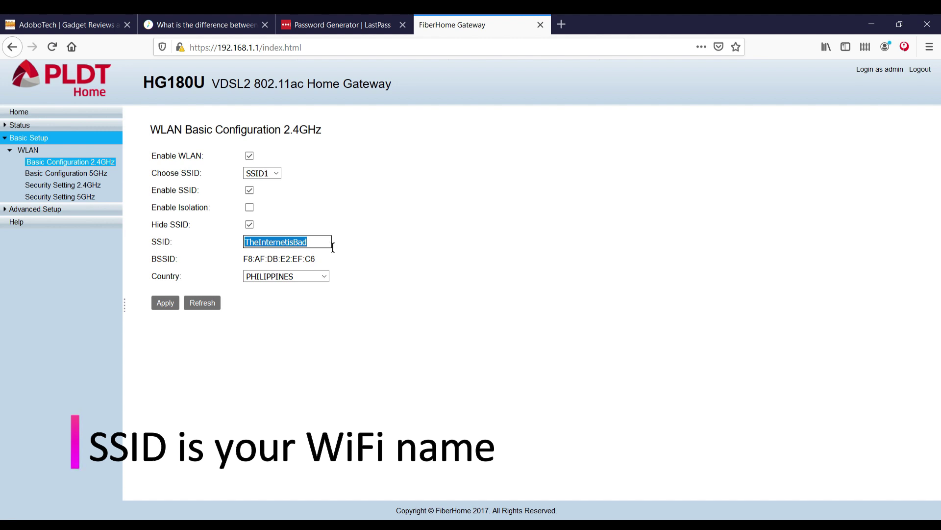
left_click(326, 244)
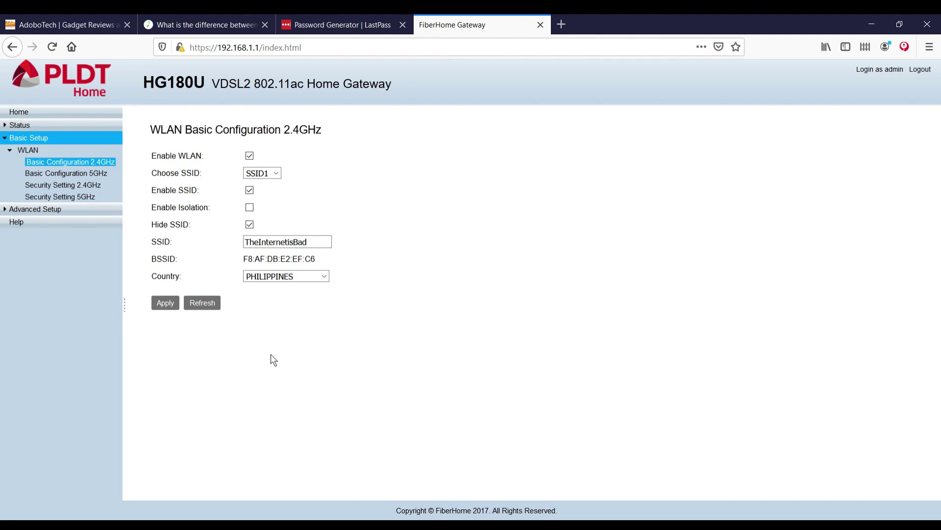
Step: Examine the 5GHz WLAN basic configuration, particularly its SSID name and the 5G suffix
left_click(87, 174)
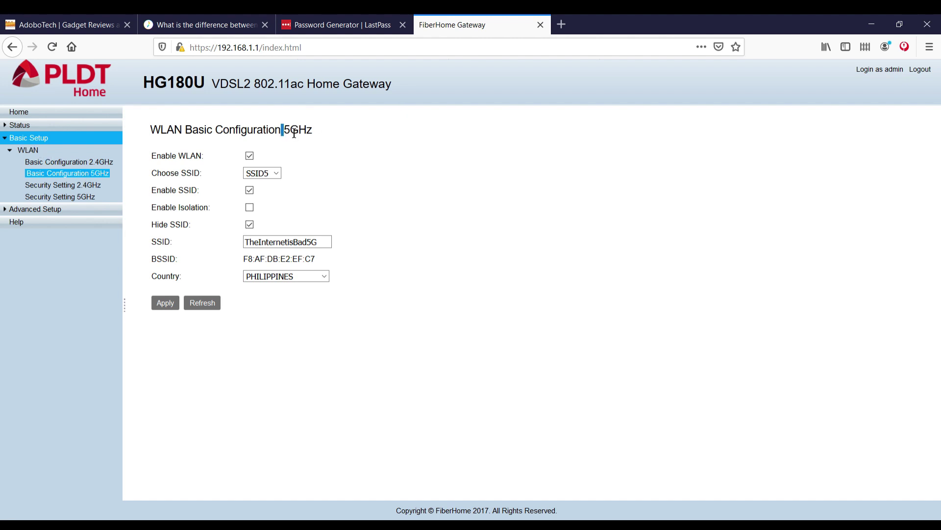
left_click_drag(282, 130, 299, 131)
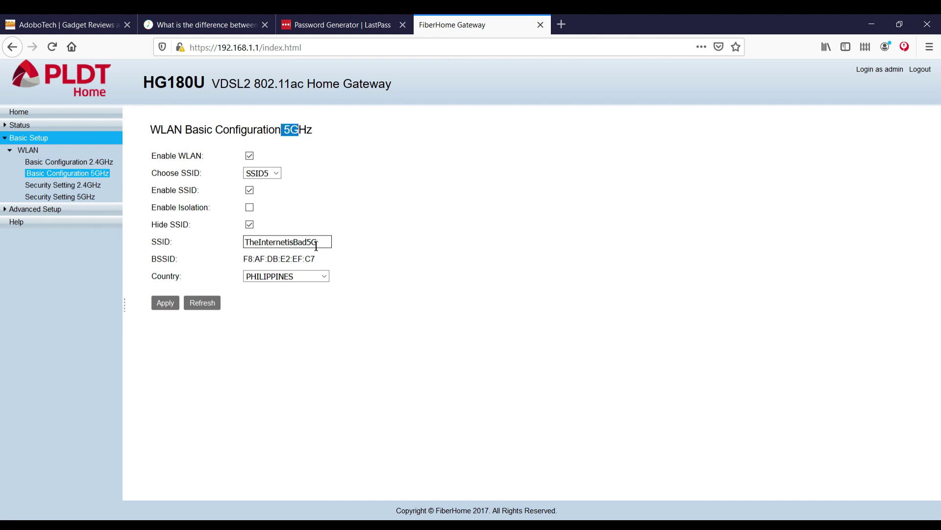
left_click_drag(307, 245, 328, 248)
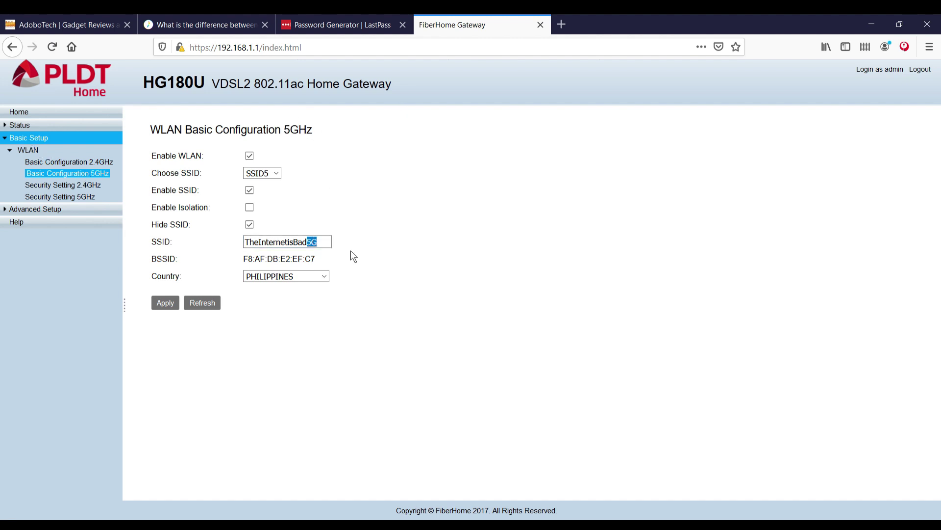
left_click_drag(328, 245, 245, 258)
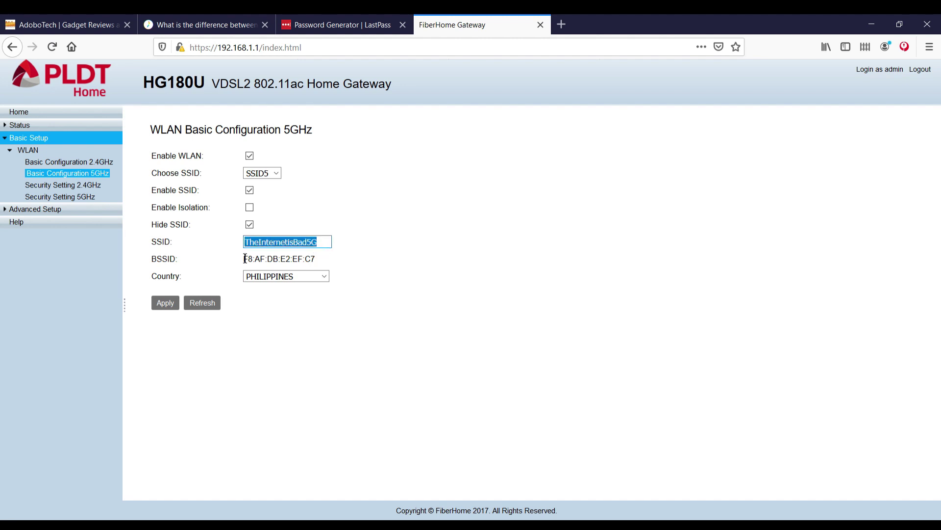
left_click(326, 247)
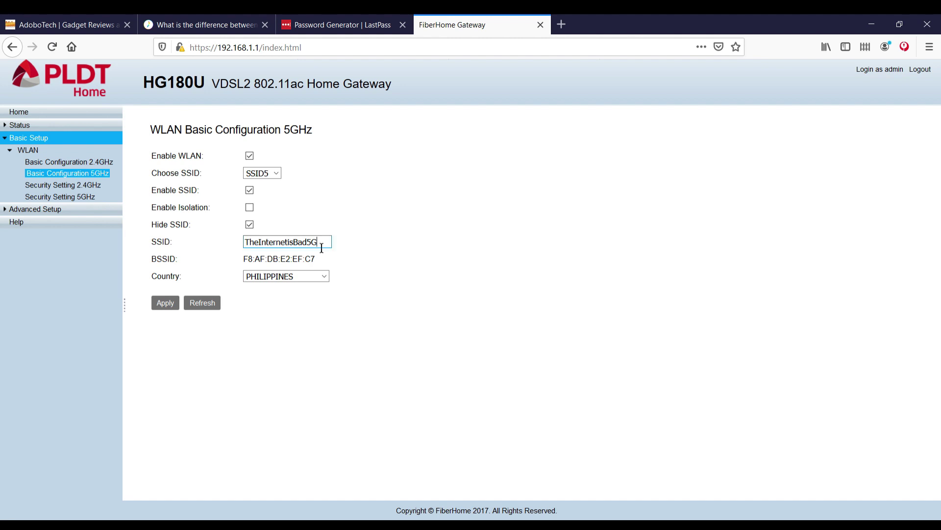
left_click_drag(327, 246, 307, 245)
Step: Examine the 2.4GHz WLAN security settings: SSID choice, authentication type and WPA Preshare key
left_click(61, 188)
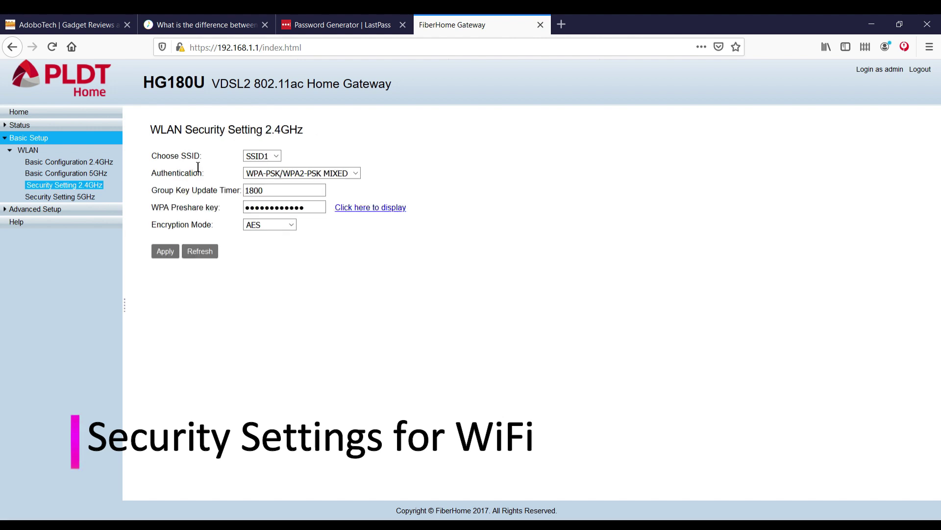
left_click_drag(158, 156, 211, 155)
left_click(181, 165)
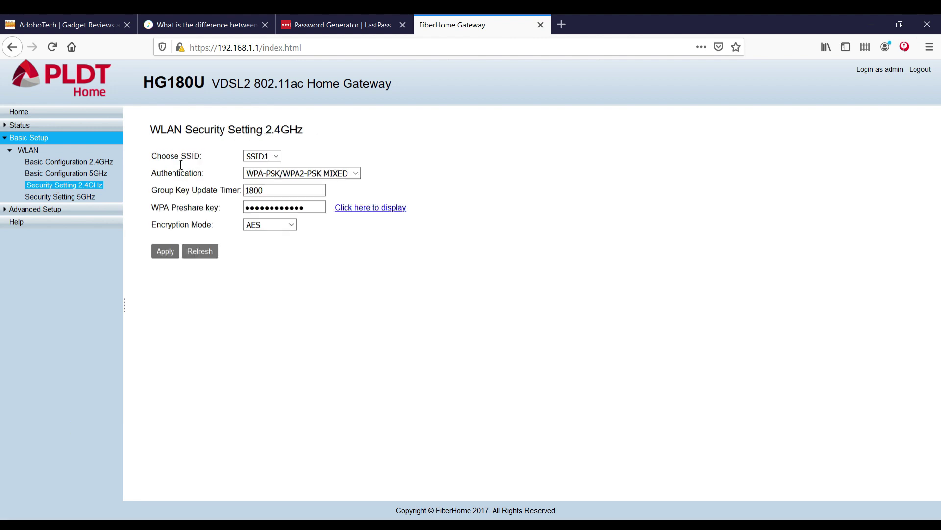
left_click_drag(153, 174, 269, 181)
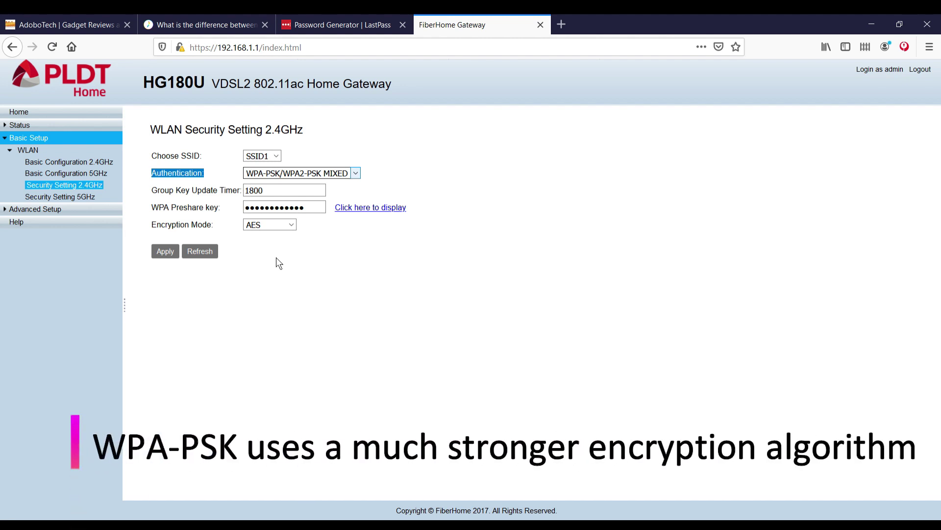
left_click(307, 275)
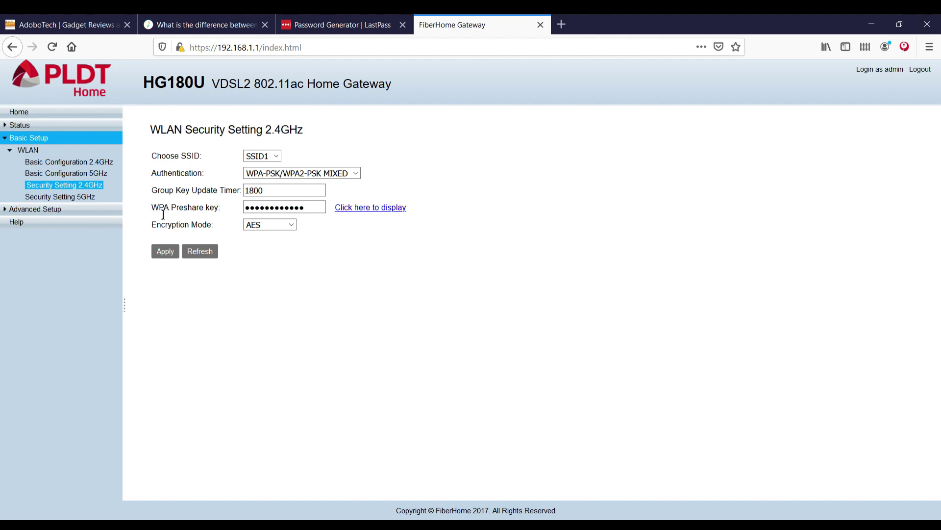
left_click_drag(152, 207, 235, 213)
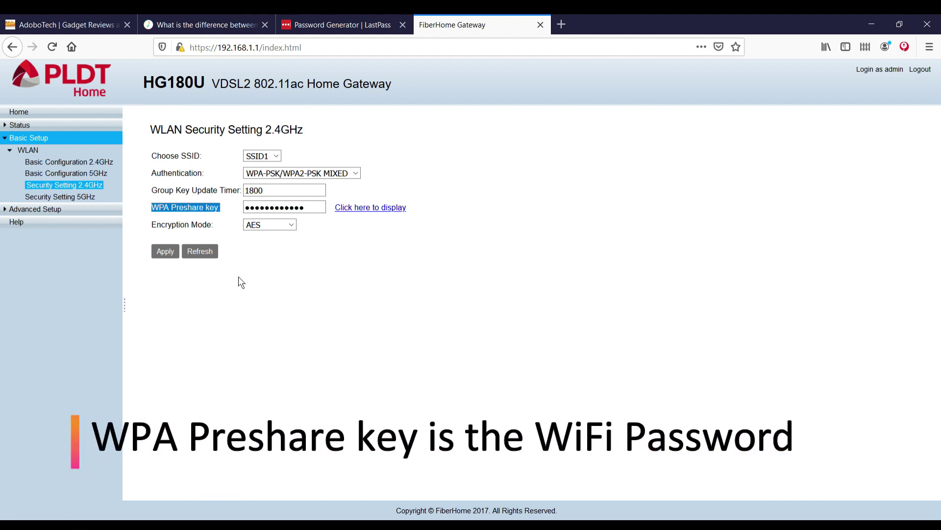
left_click(315, 215)
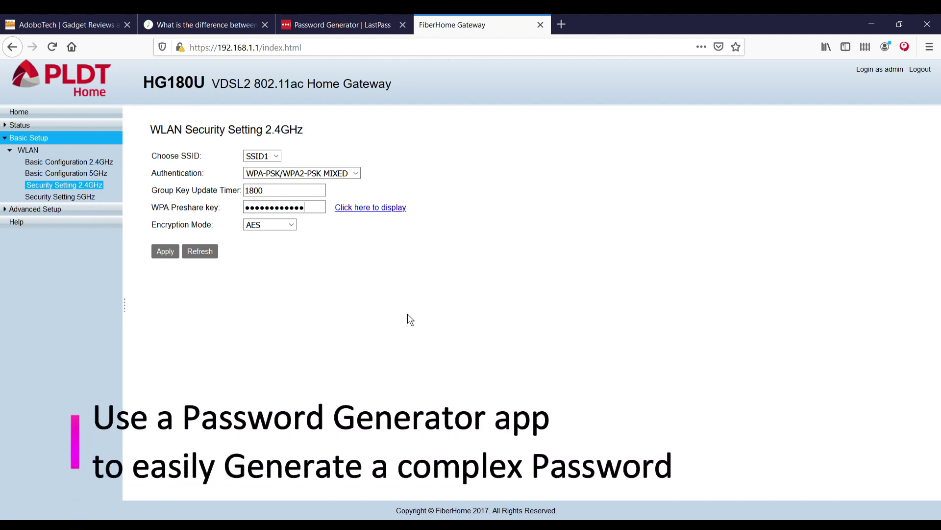
Step: Go to the LastPass password generator and try the Easy to read and Easy to say options before selecting All characters
left_click(340, 26)
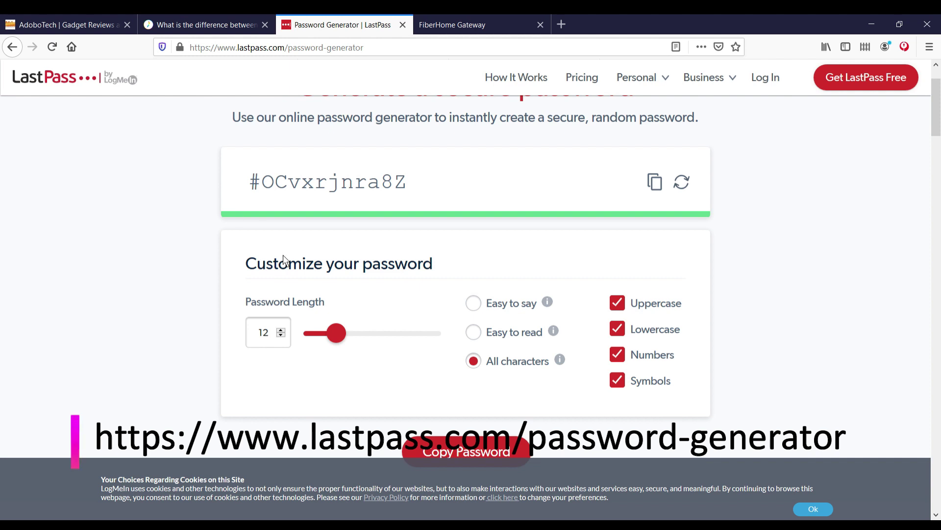
double_click(275, 342)
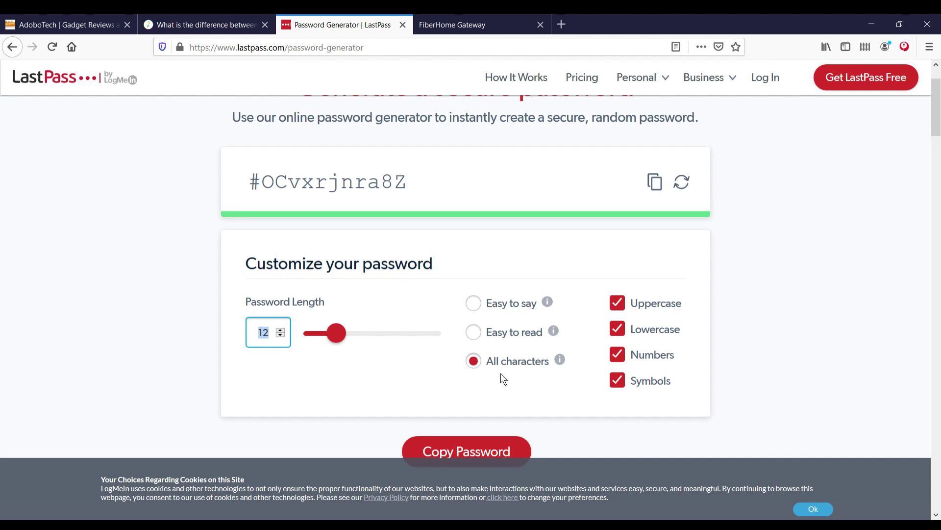
left_click(478, 334)
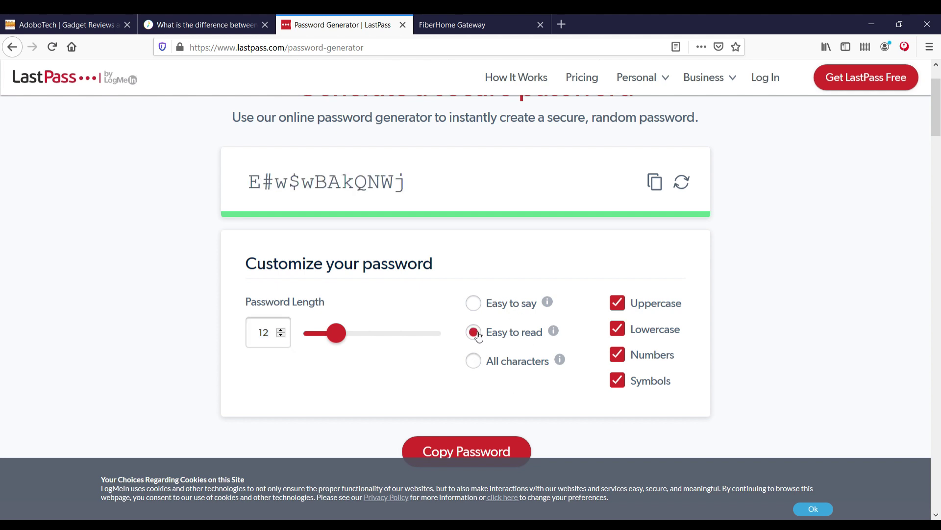
left_click(478, 307)
left_click(476, 363)
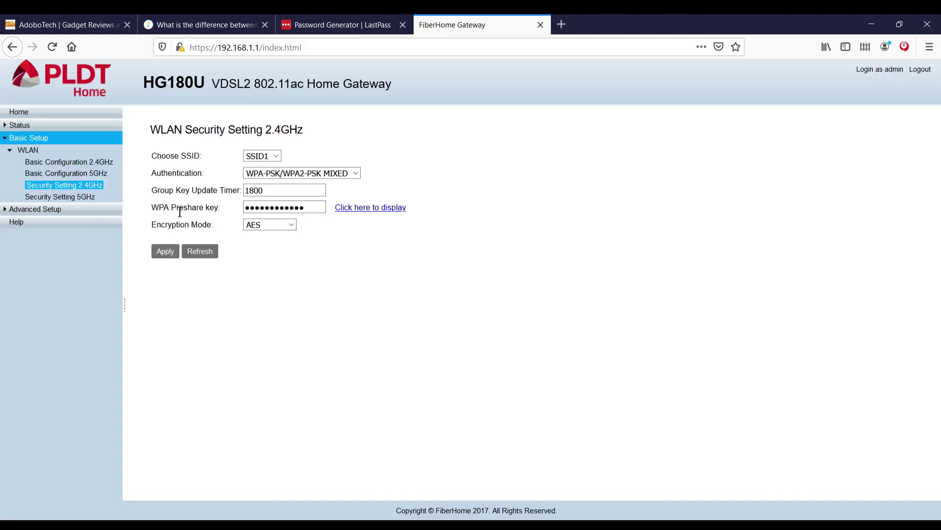
Step: Generate a new 12-character password with all character types in the LastPass password generator and copy it
left_click_drag(171, 207, 222, 209)
left_click(319, 25)
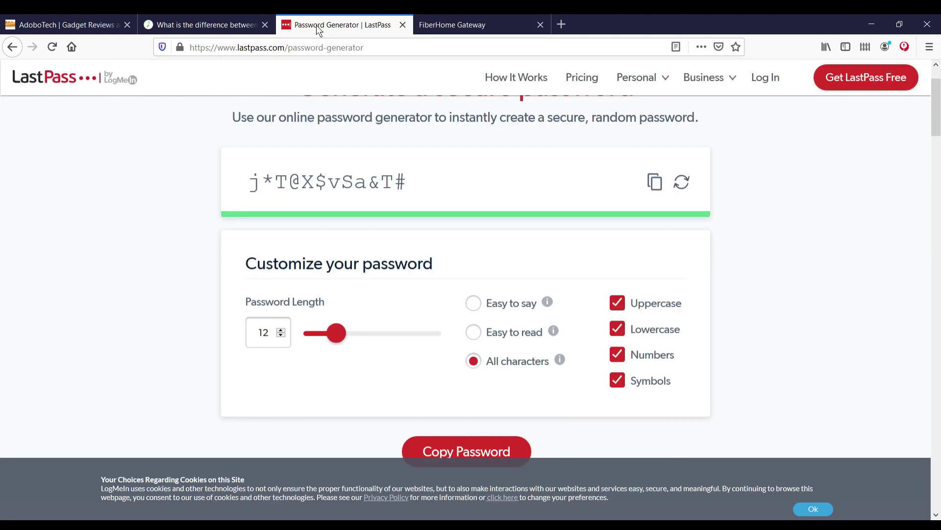
left_click(682, 182)
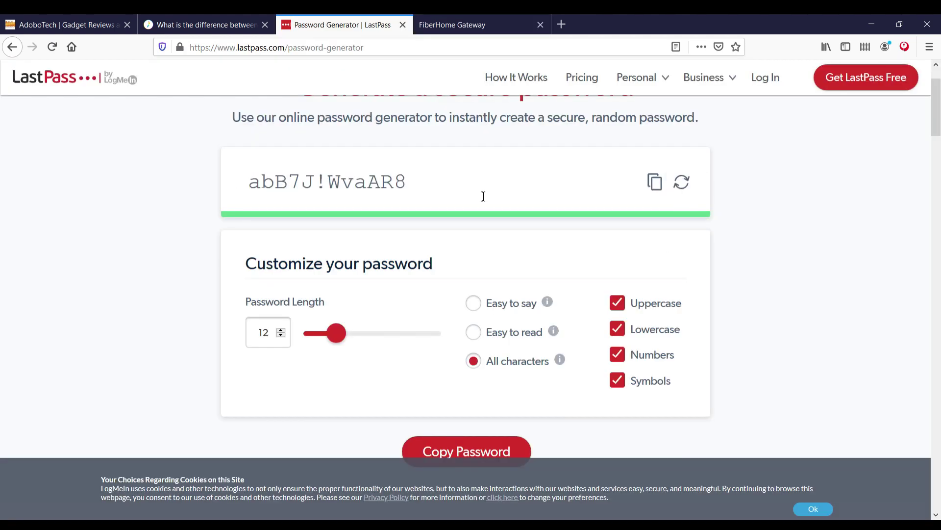
left_click_drag(413, 186, 233, 190)
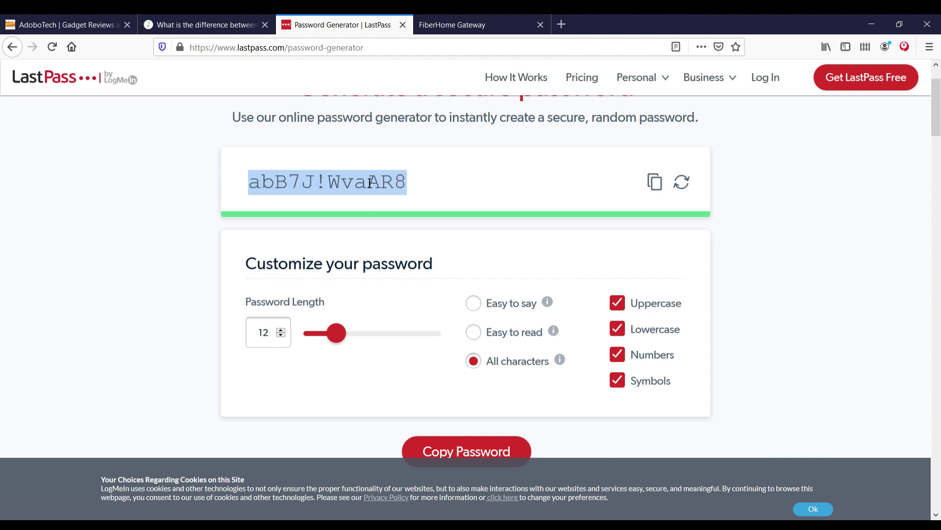
key("ctrl+c")
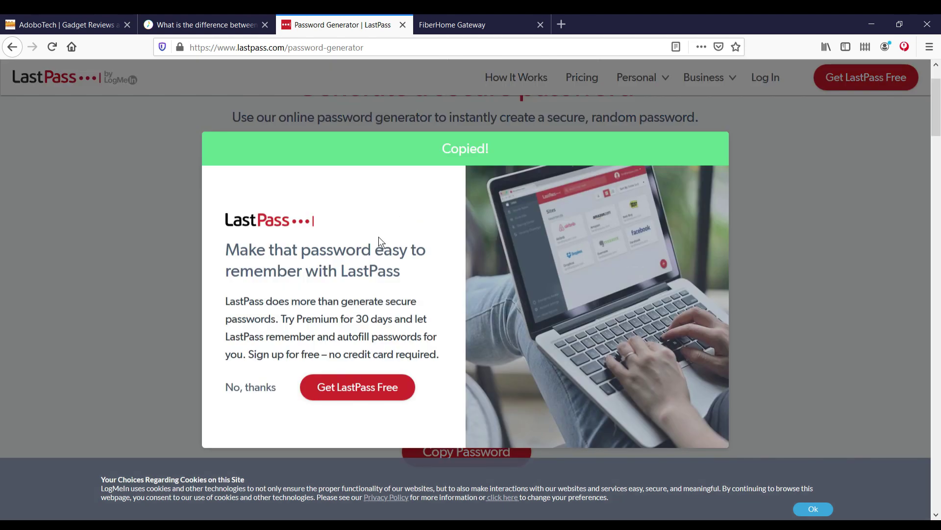
Step: Switch to the FiberHome Gateway page, replace the 2.4GHz WPA Preshare key with the copied password and apply the setting
left_click(451, 25)
left_click(194, 216)
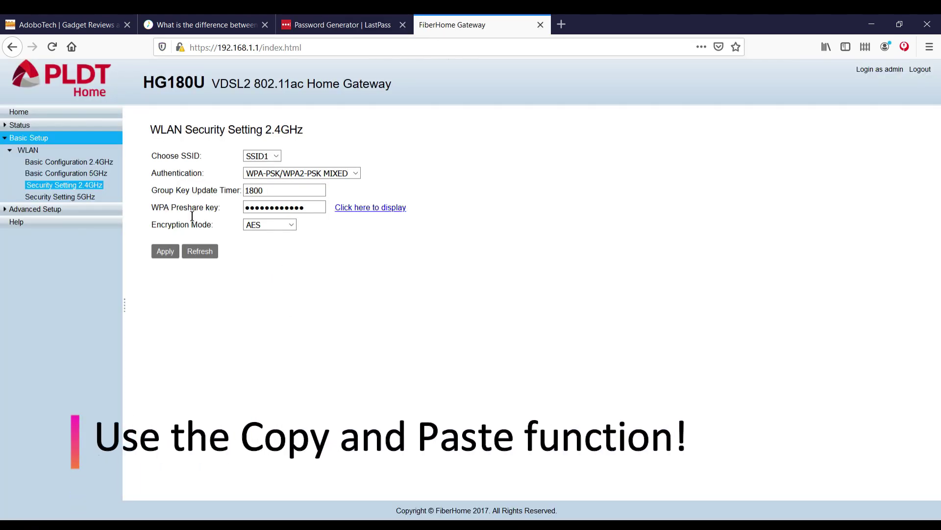
double_click(275, 214)
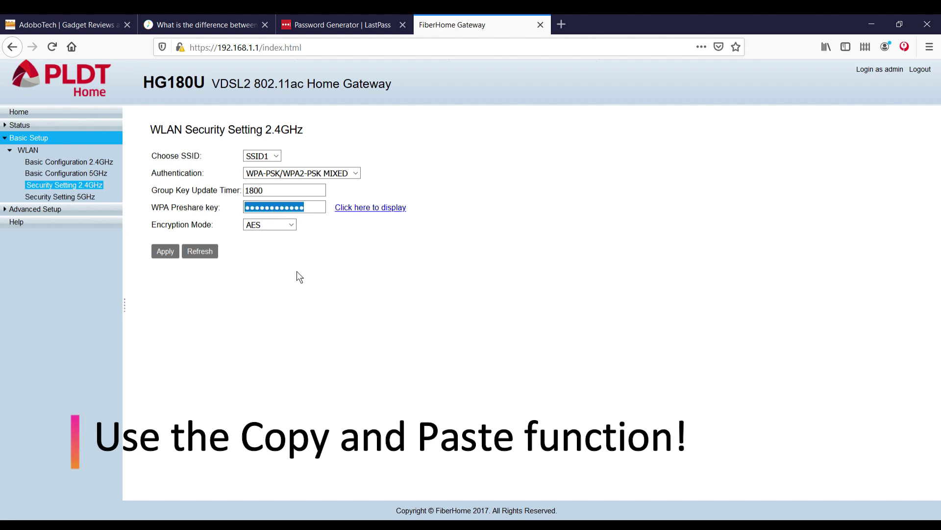
key("ctrl+v")
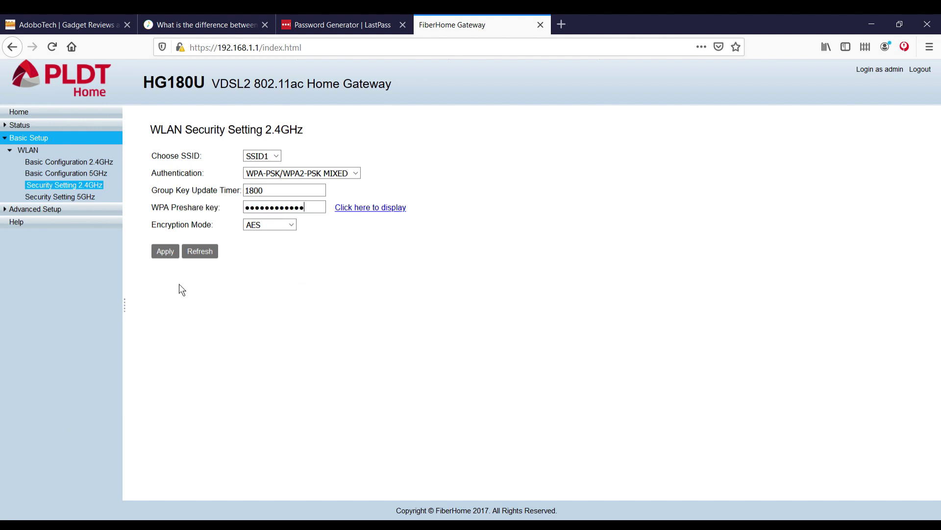
left_click(164, 253)
Step: Open the 5GHz WLAN security settings and copy the same generated LastPass password for its WPA Preshare key
left_click(63, 198)
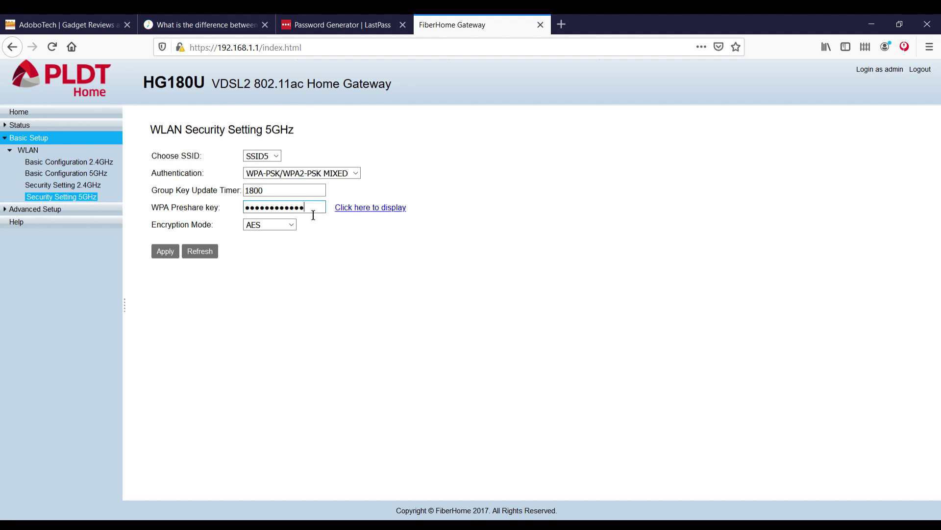
double_click(285, 214)
left_click(312, 279)
left_click(344, 27)
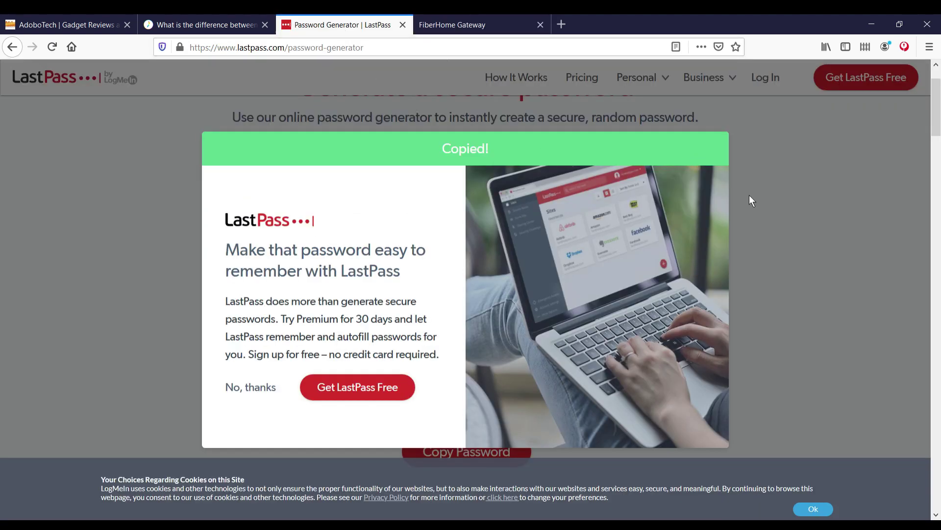
left_click(244, 390)
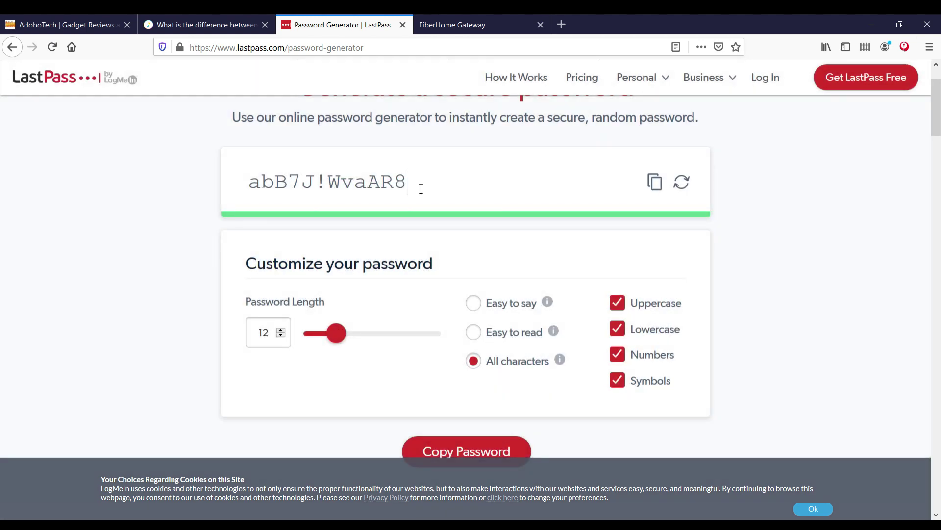
left_click_drag(420, 185, 242, 195)
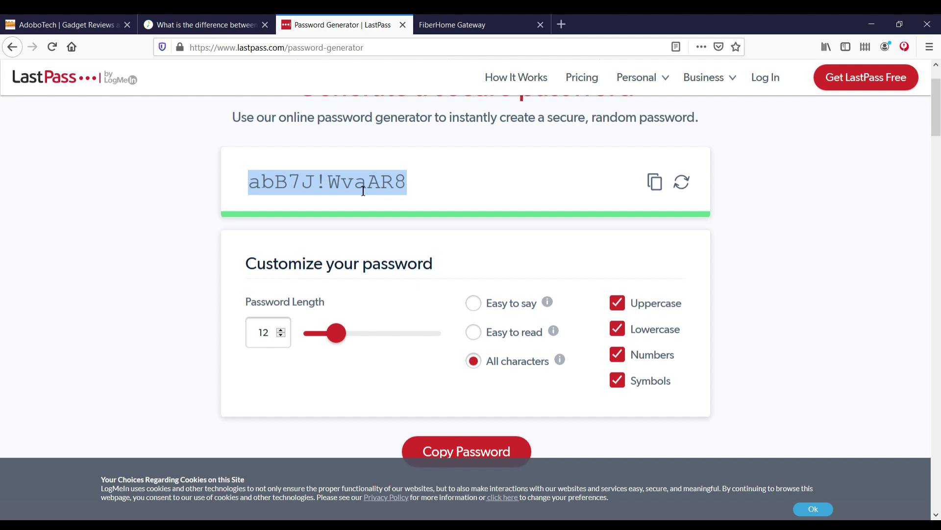
left_click(454, 22)
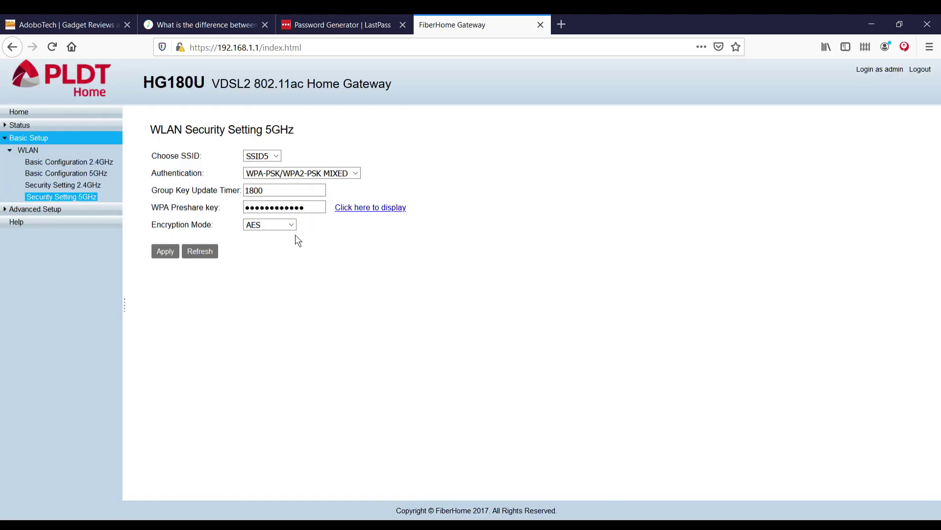